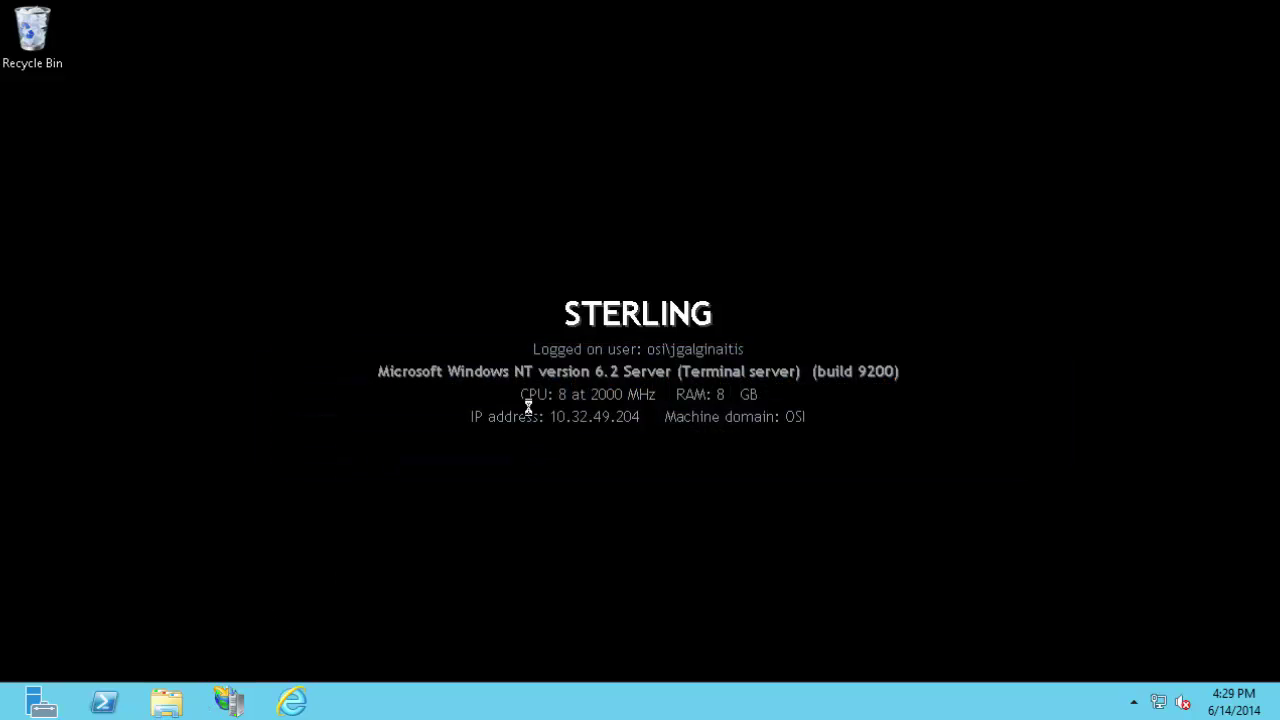
# Run the PI WebParts_2013_SP1 installer in C:\PIInstallKits as administrator
pyautogui.press('super+e')
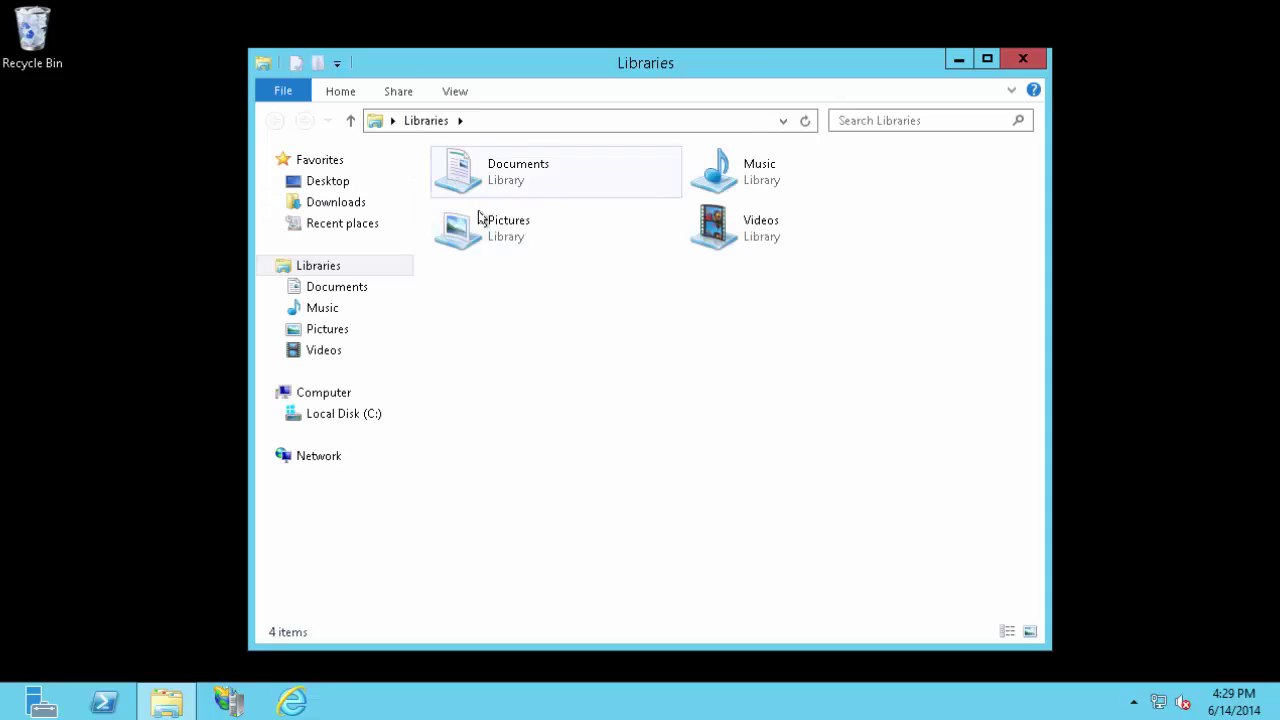
pyautogui.click(346, 413)
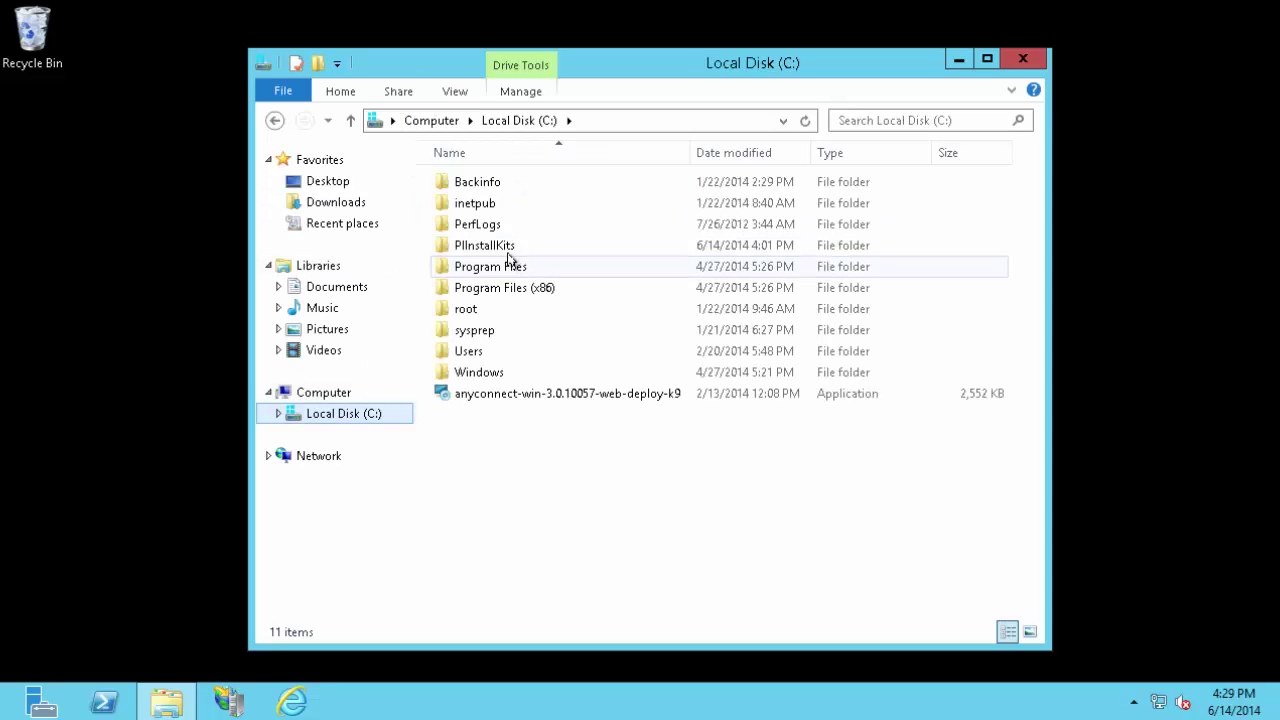
pyautogui.doubleClick(508, 246)
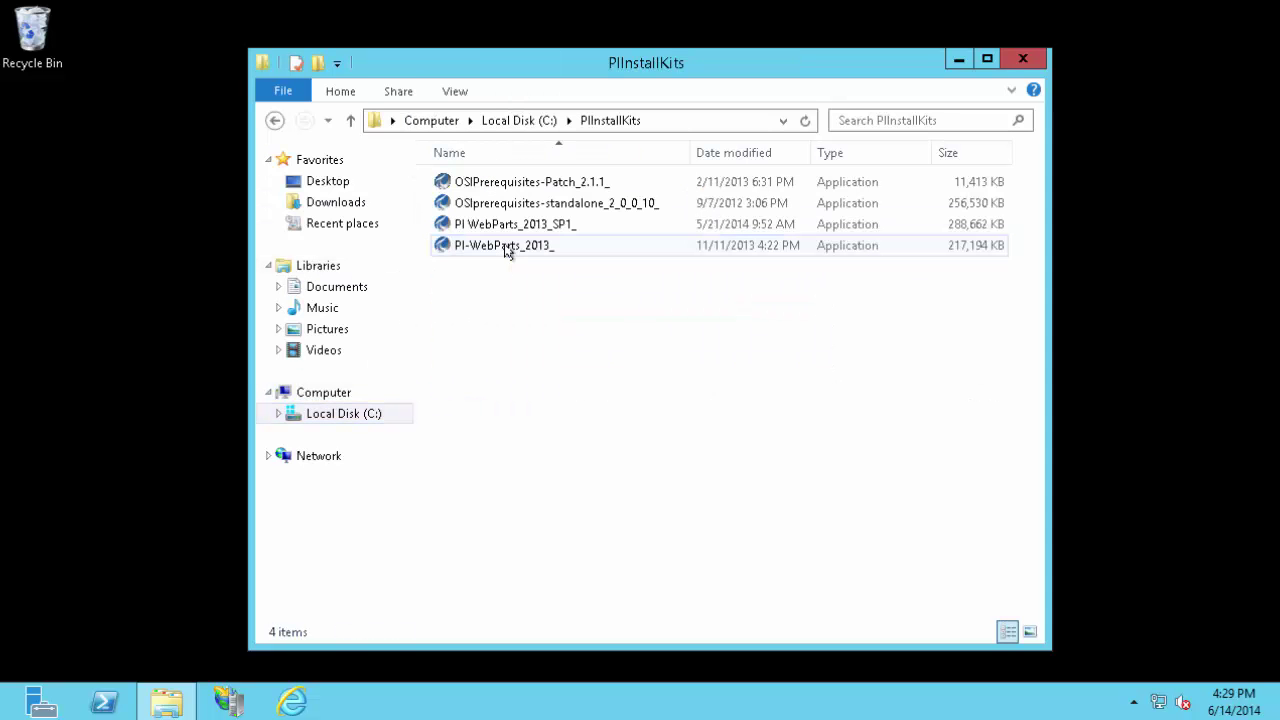
pyautogui.rightClick(583, 232)
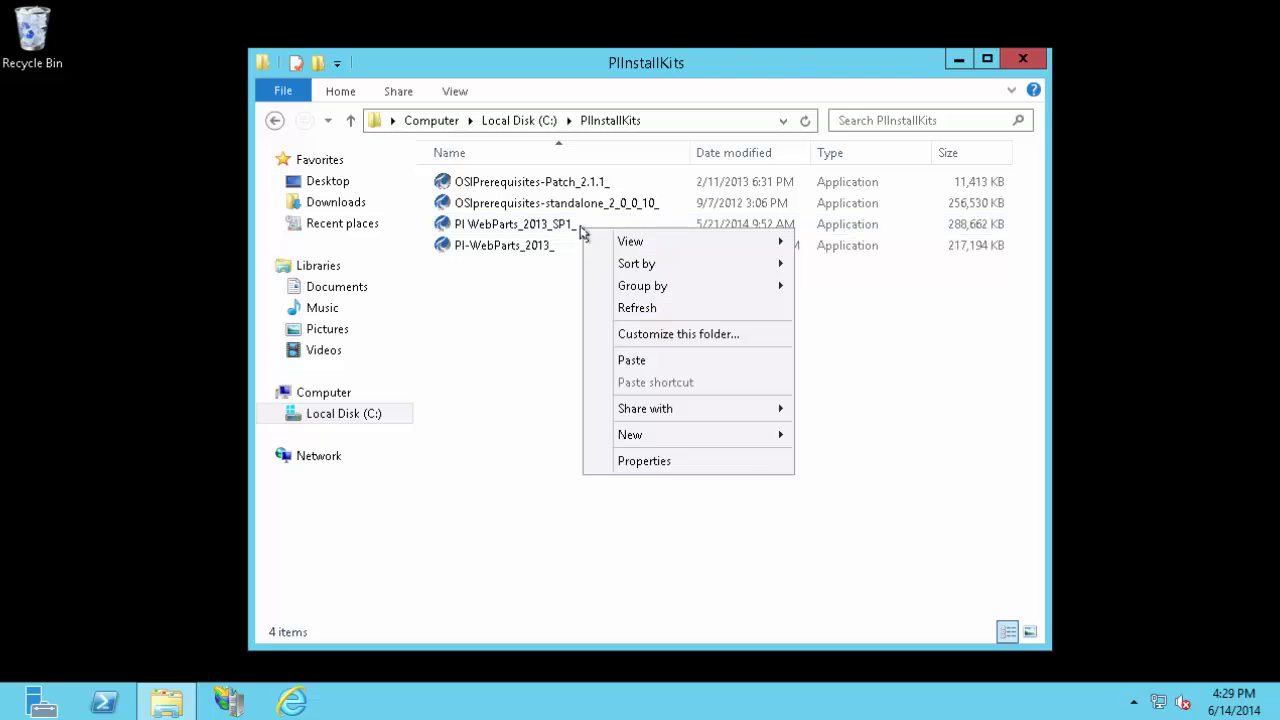
pyautogui.click(549, 231)
pyautogui.rightClick(553, 226)
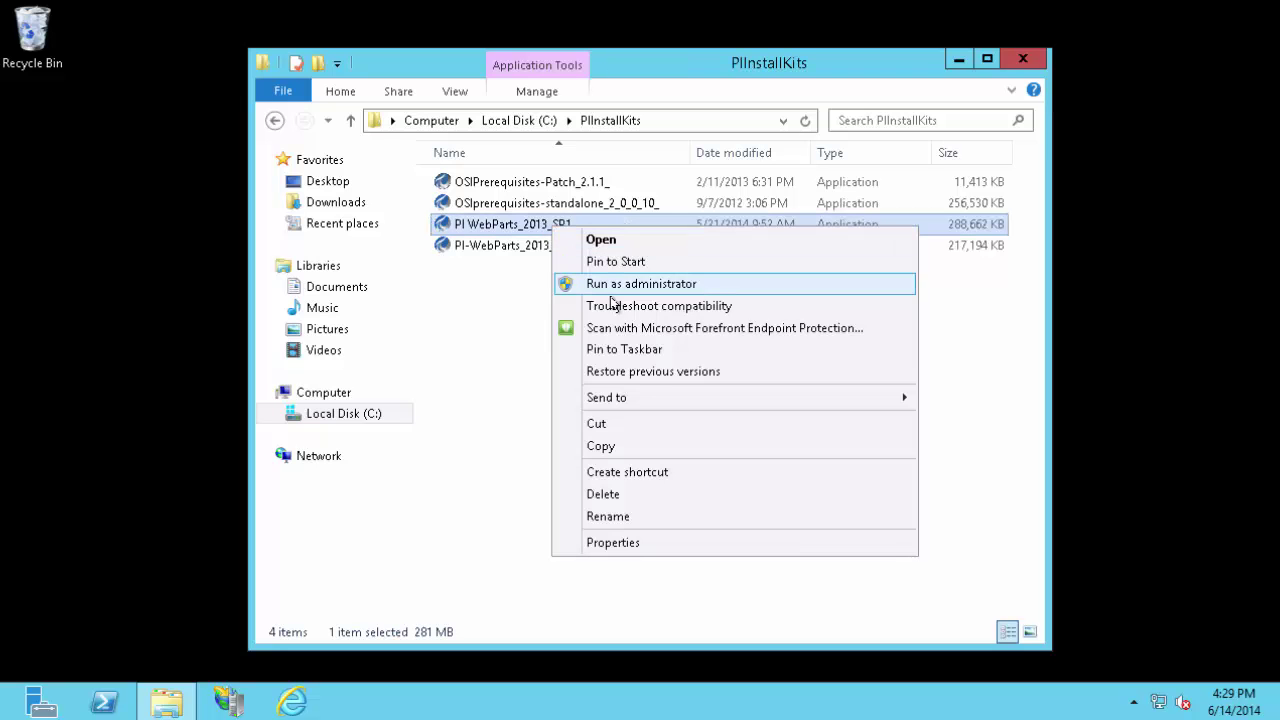
pyautogui.click(613, 288)
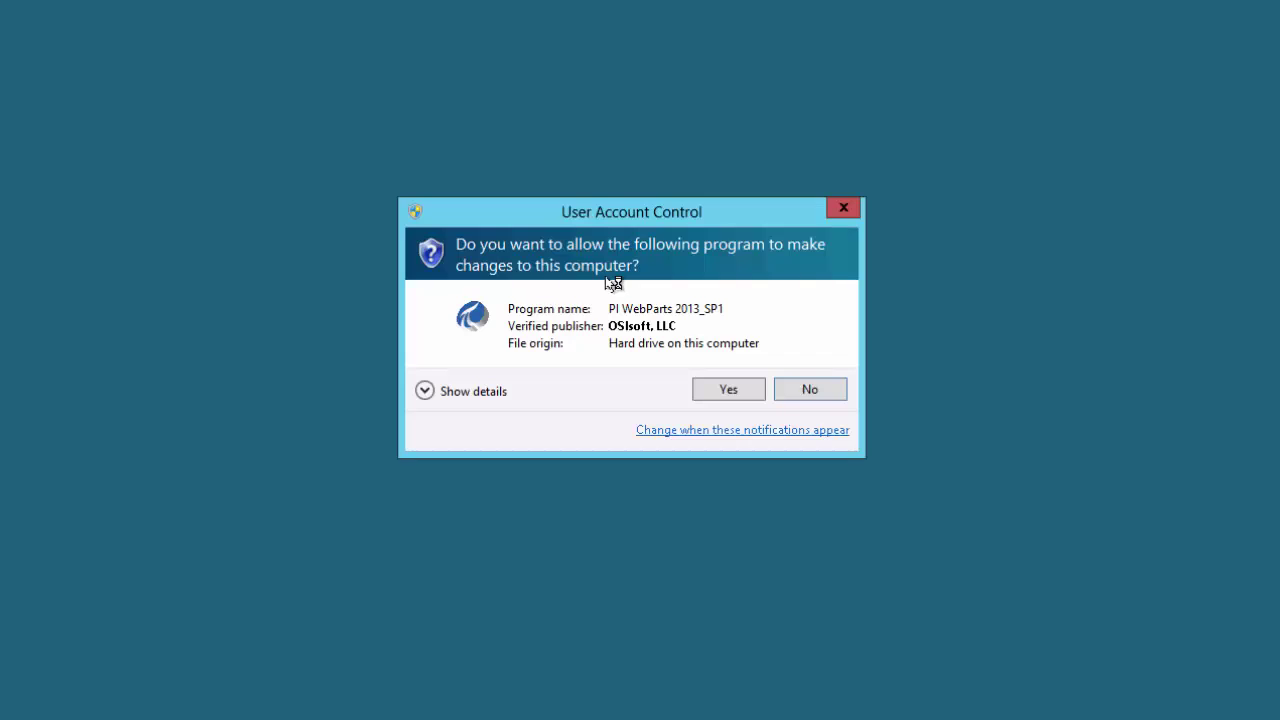
# Approve the UAC prompt and unzip the PI WebParts 2013_SP1 package with WinZip Self-Extractor
pyautogui.click(711, 390)
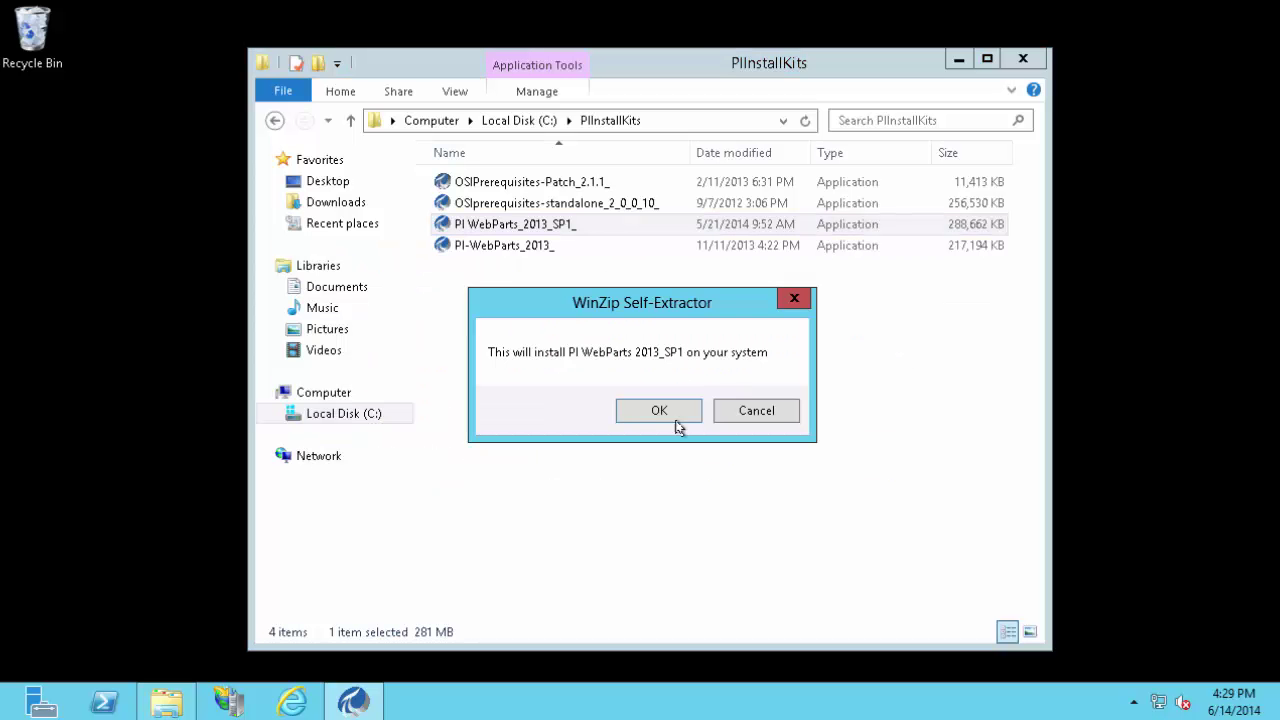
pyautogui.click(676, 414)
pyautogui.click(762, 296)
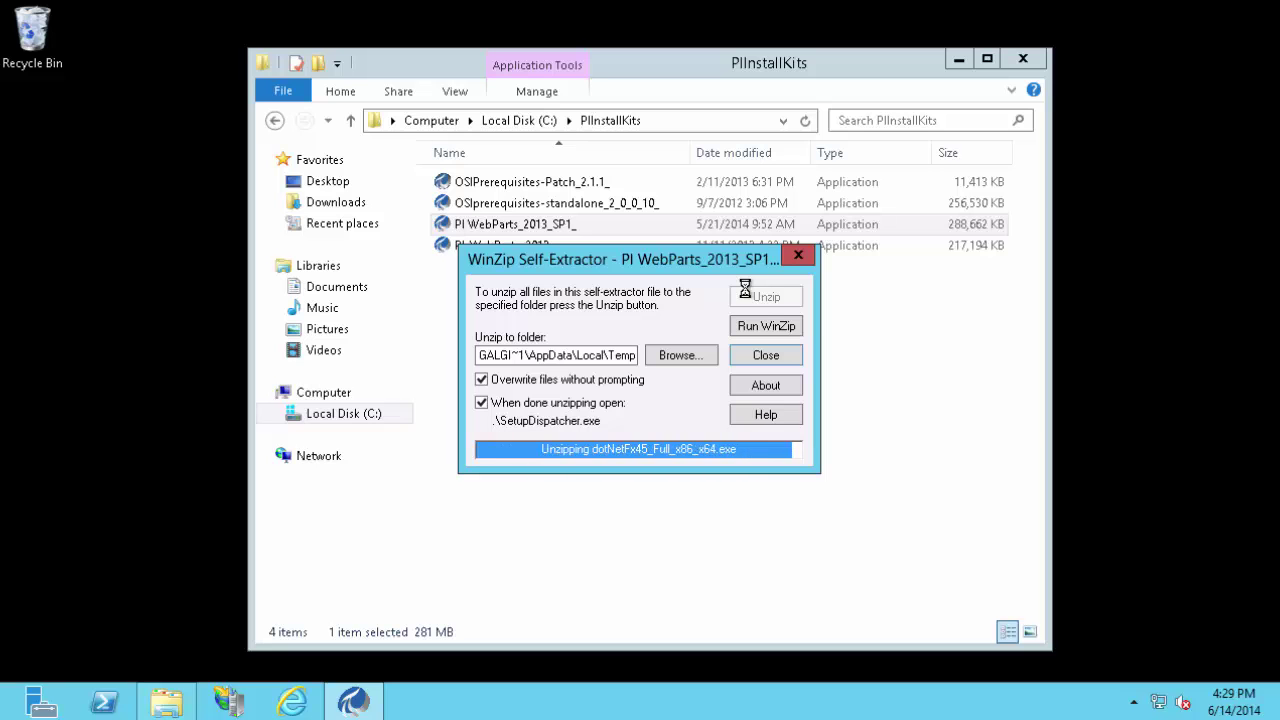
pyautogui.click(679, 408)
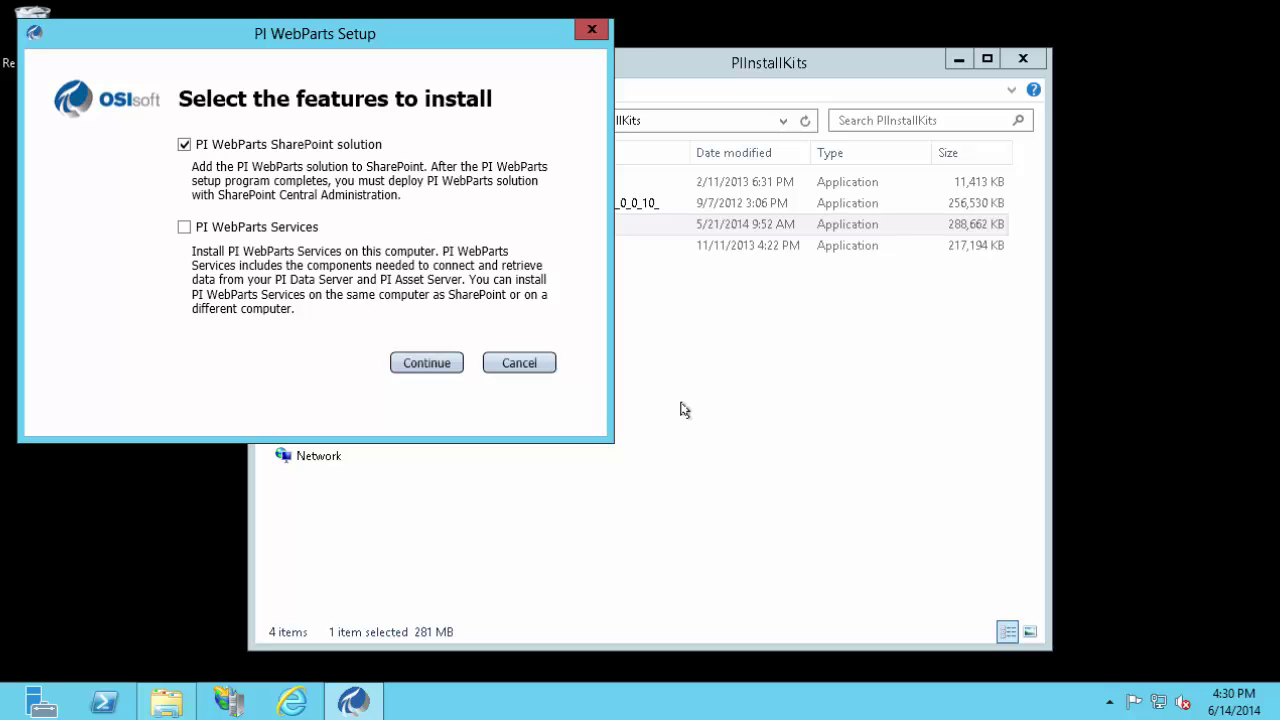
# Continue setup with only PI WebParts SharePoint solution selected, leaving PI WebParts Services unchecked
pyautogui.click(428, 366)
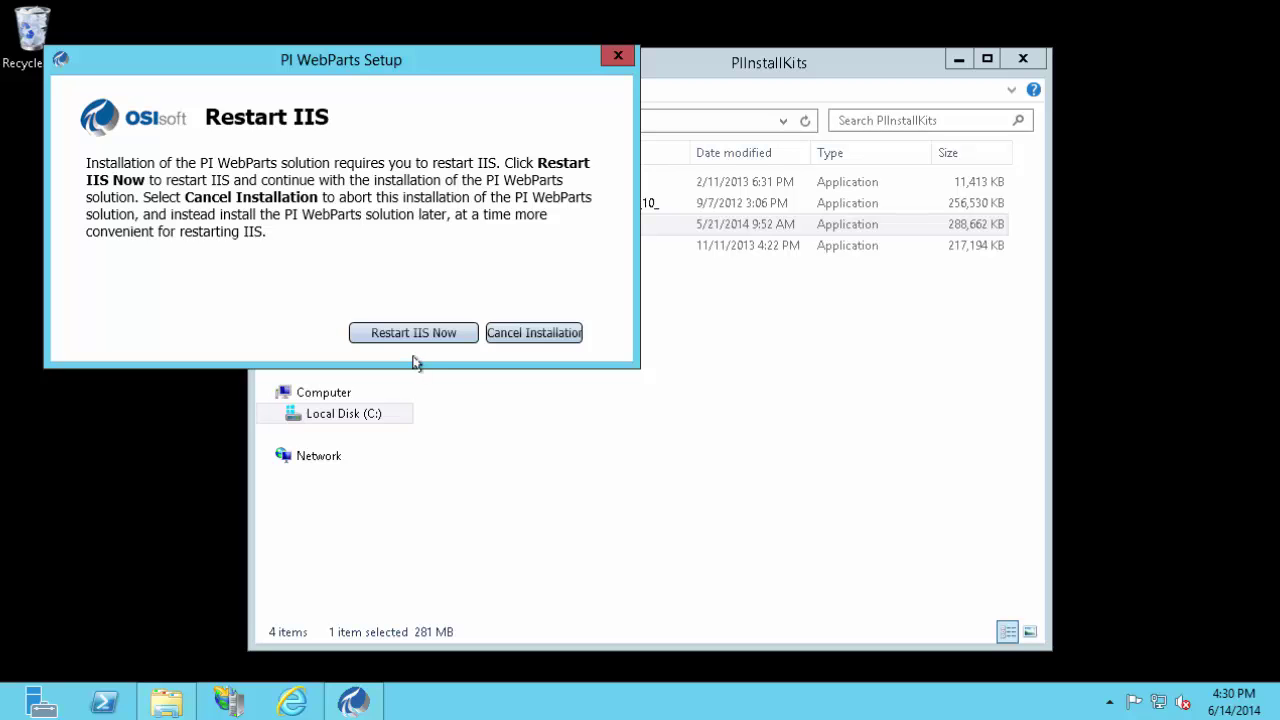
# Restart IIS now so setup can proceed to the SharePoint - 80 deployment page
pyautogui.click(408, 339)
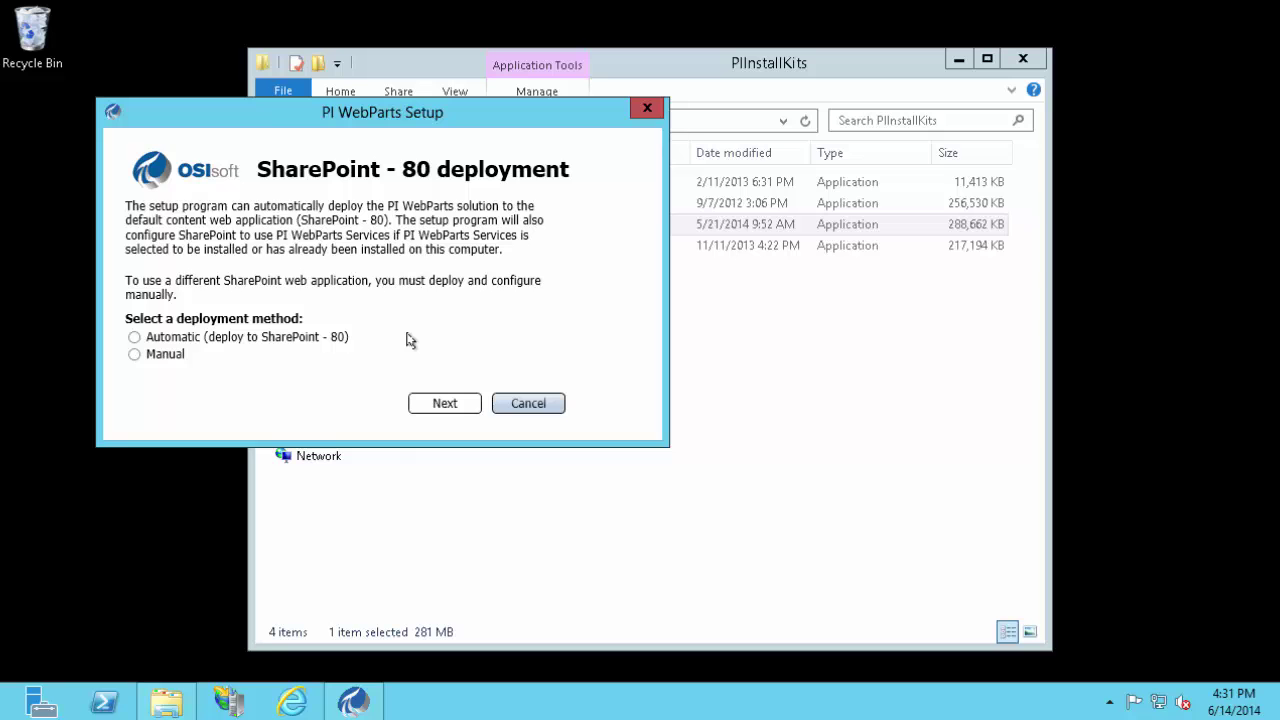
# Choose Manual deployment for SharePoint - 80, let setup finish, and close the window
pyautogui.click(148, 354)
pyautogui.click(431, 408)
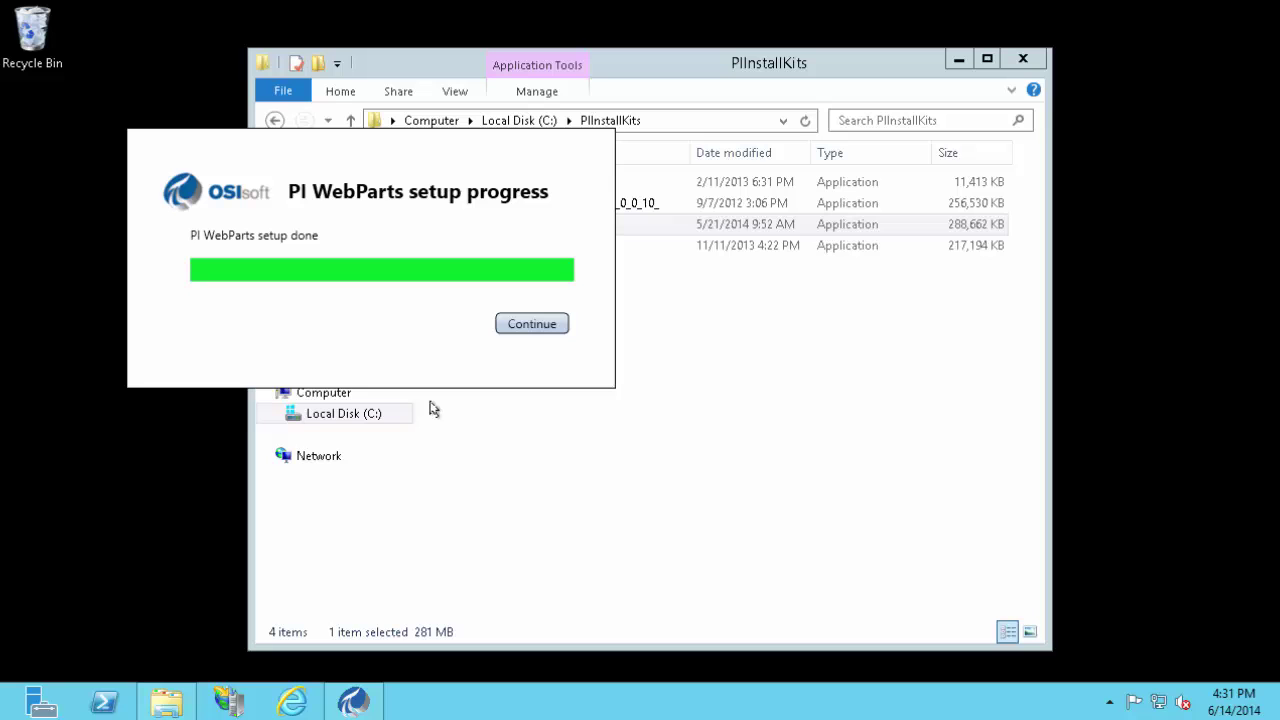
pyautogui.click(506, 324)
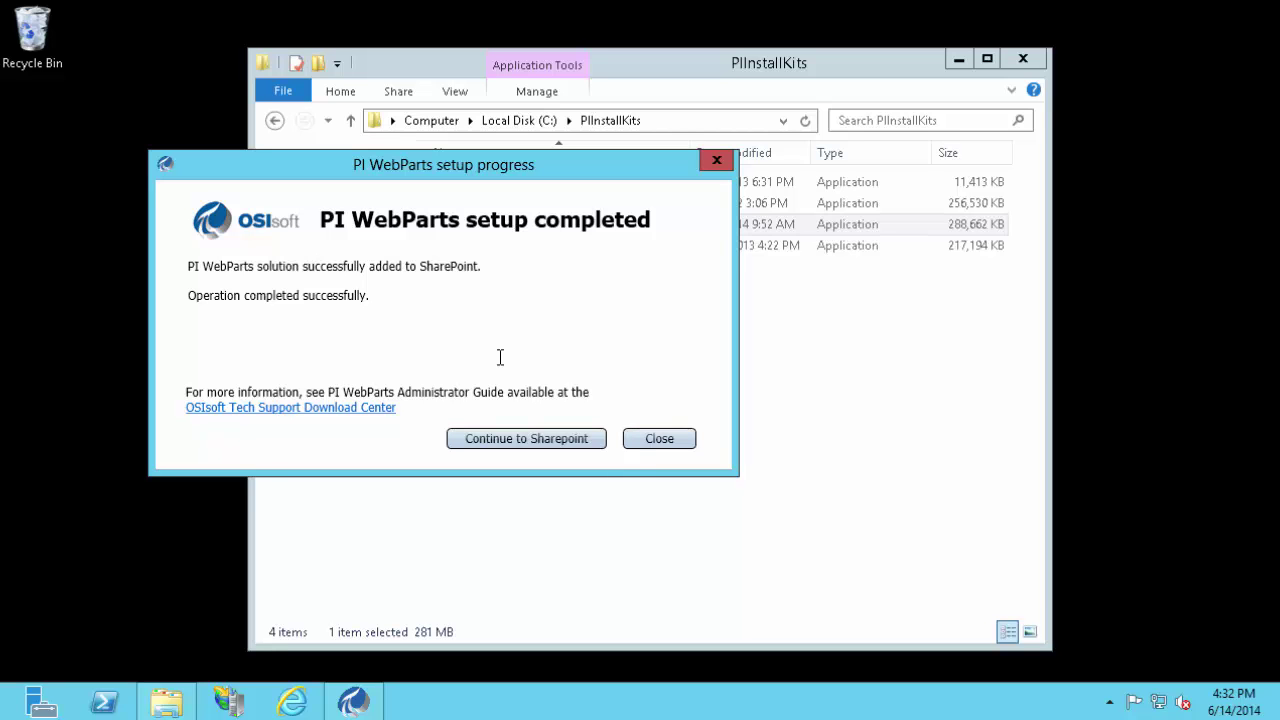
pyautogui.click(656, 440)
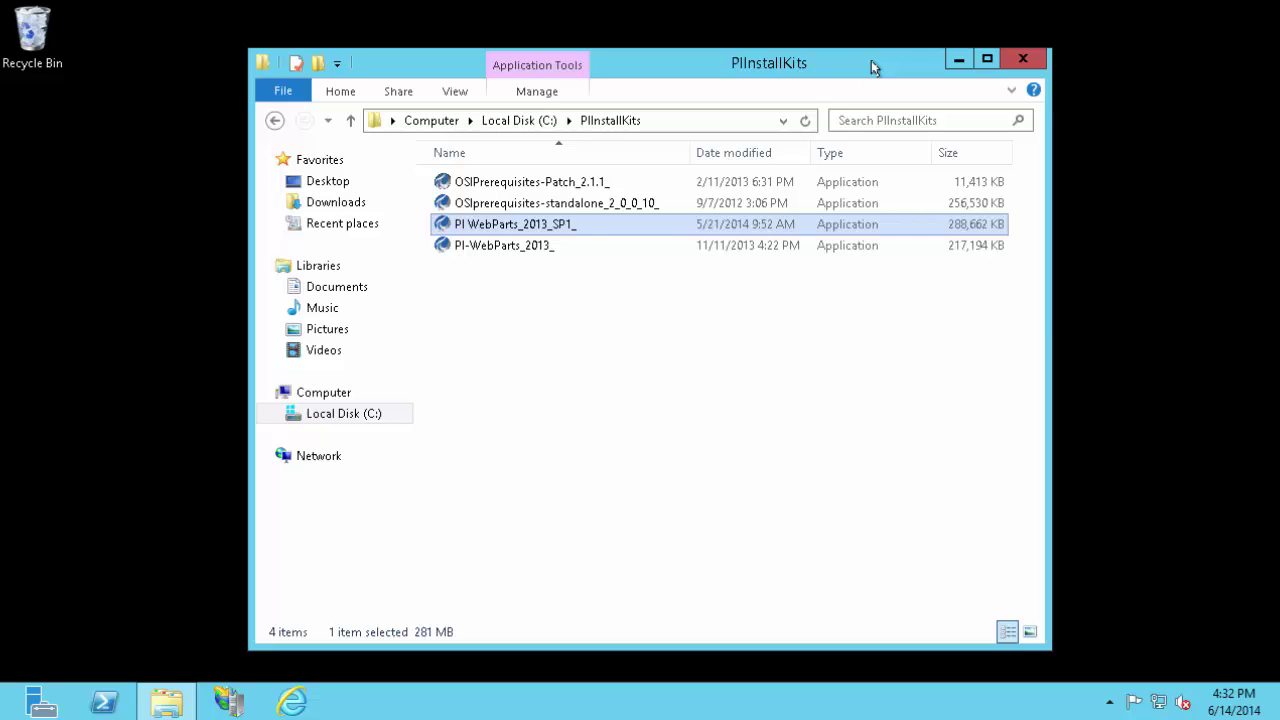
# In IIS Manager, browse STERLING > Sites to the SharePoint Central Administration v4 home page
pyautogui.click(1022, 59)
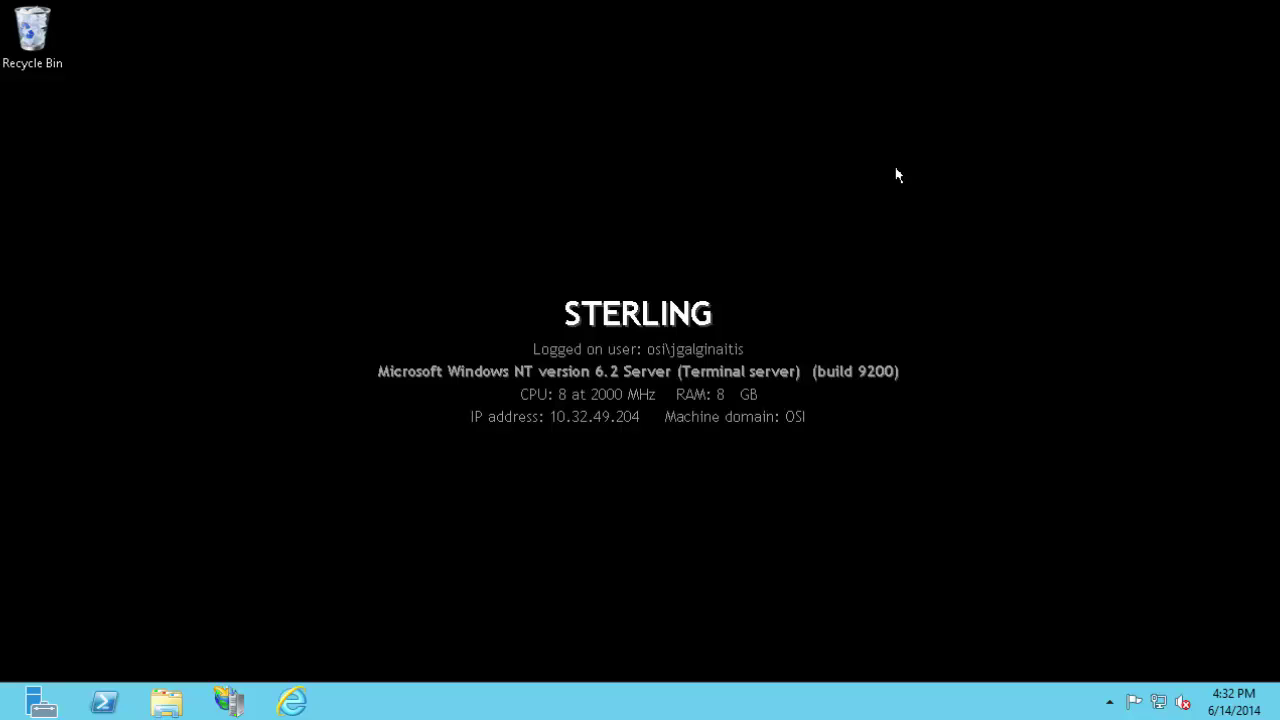
pyautogui.click(231, 706)
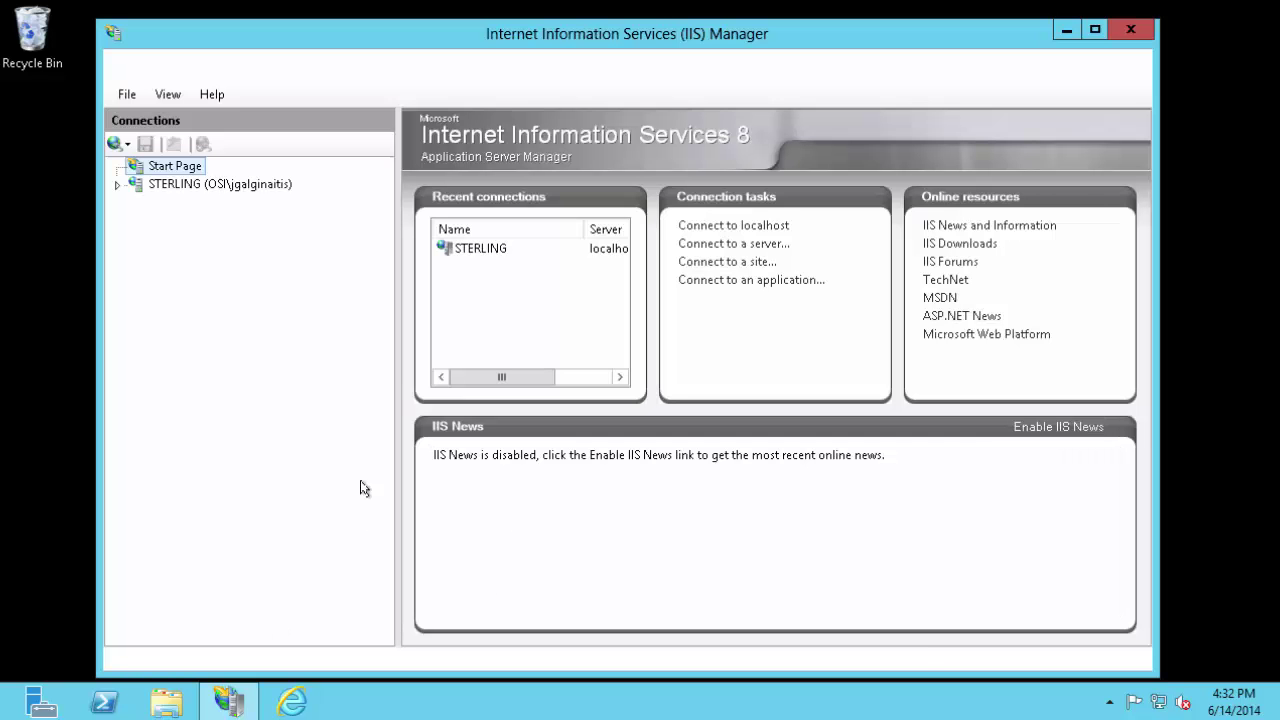
pyautogui.click(117, 185)
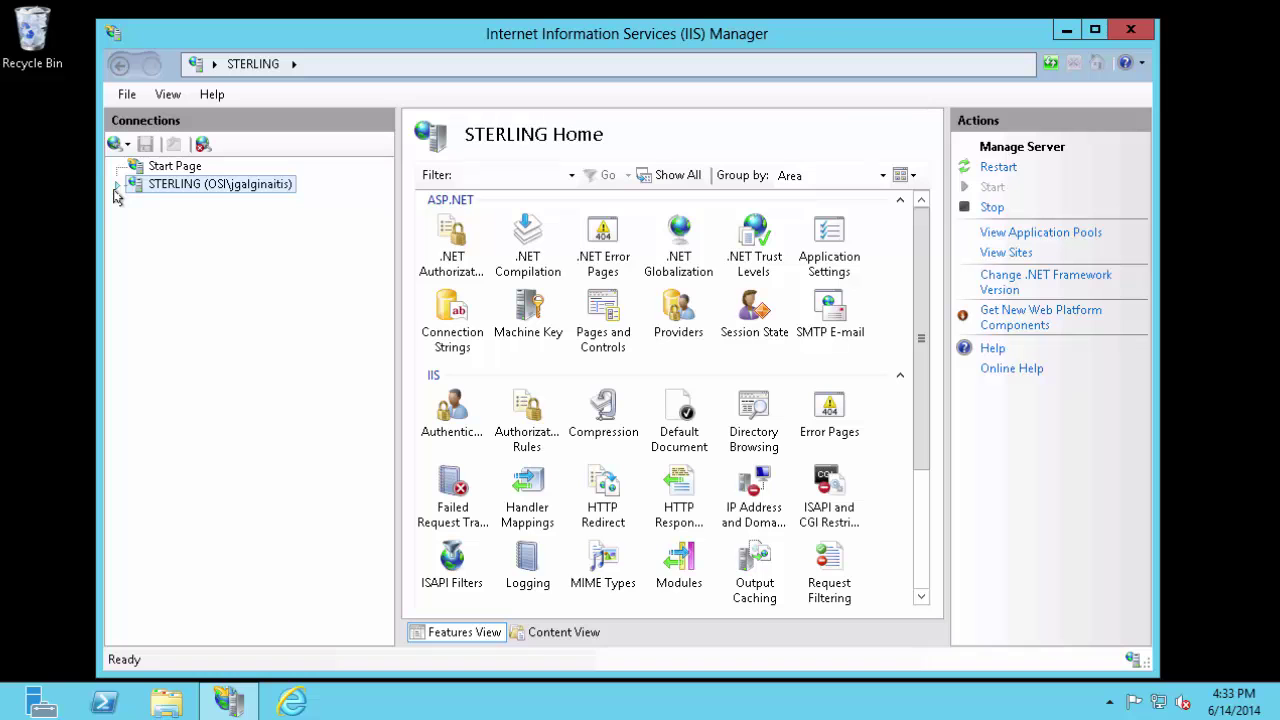
pyautogui.click(136, 221)
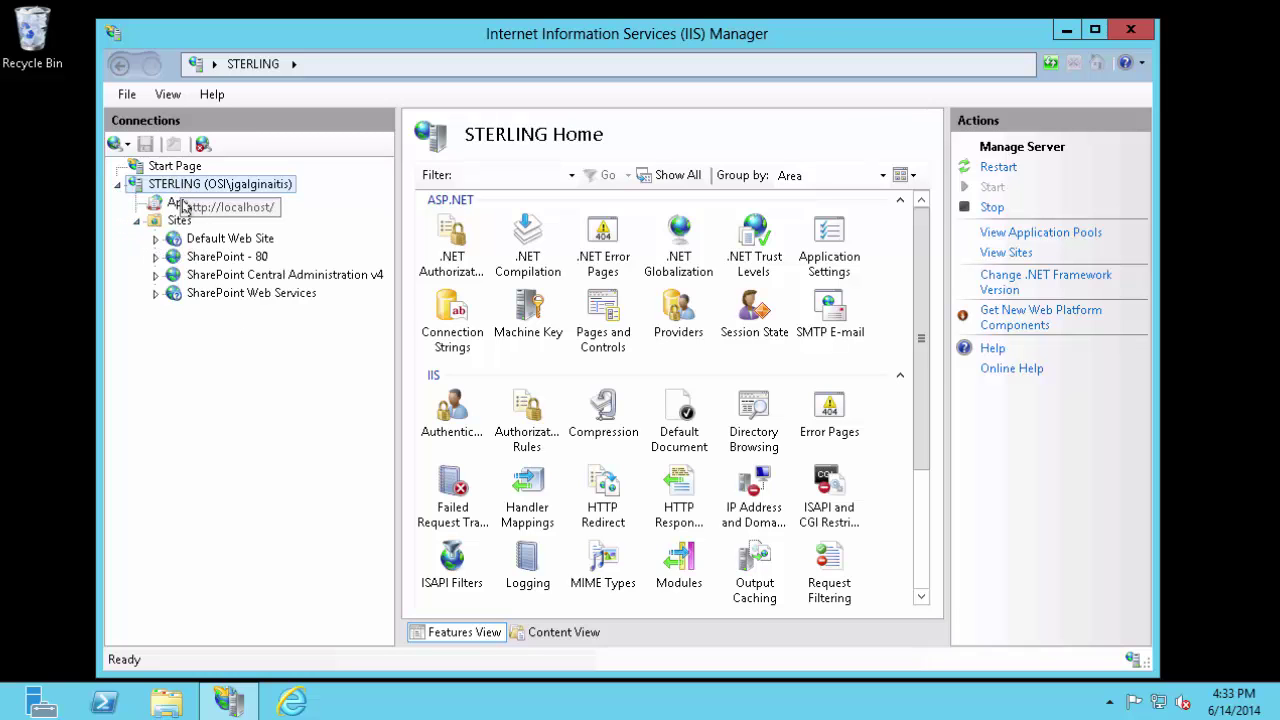
pyautogui.click(241, 281)
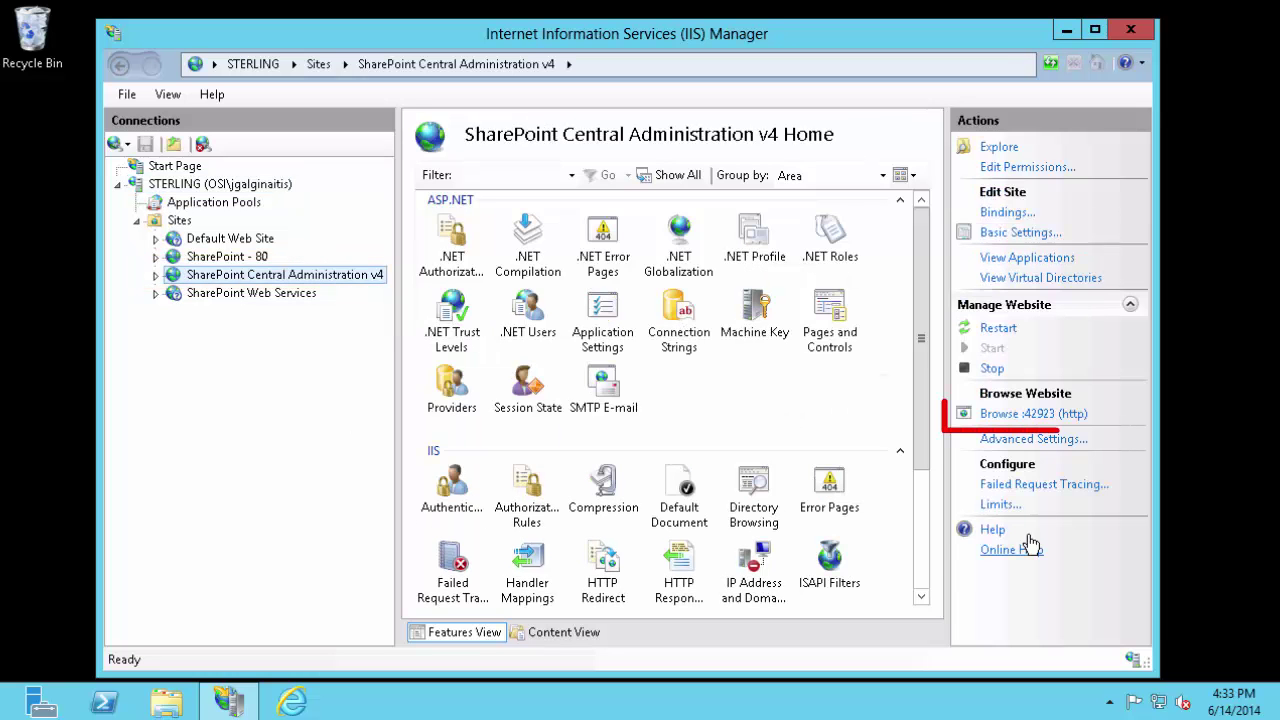
pyautogui.click(1015, 415)
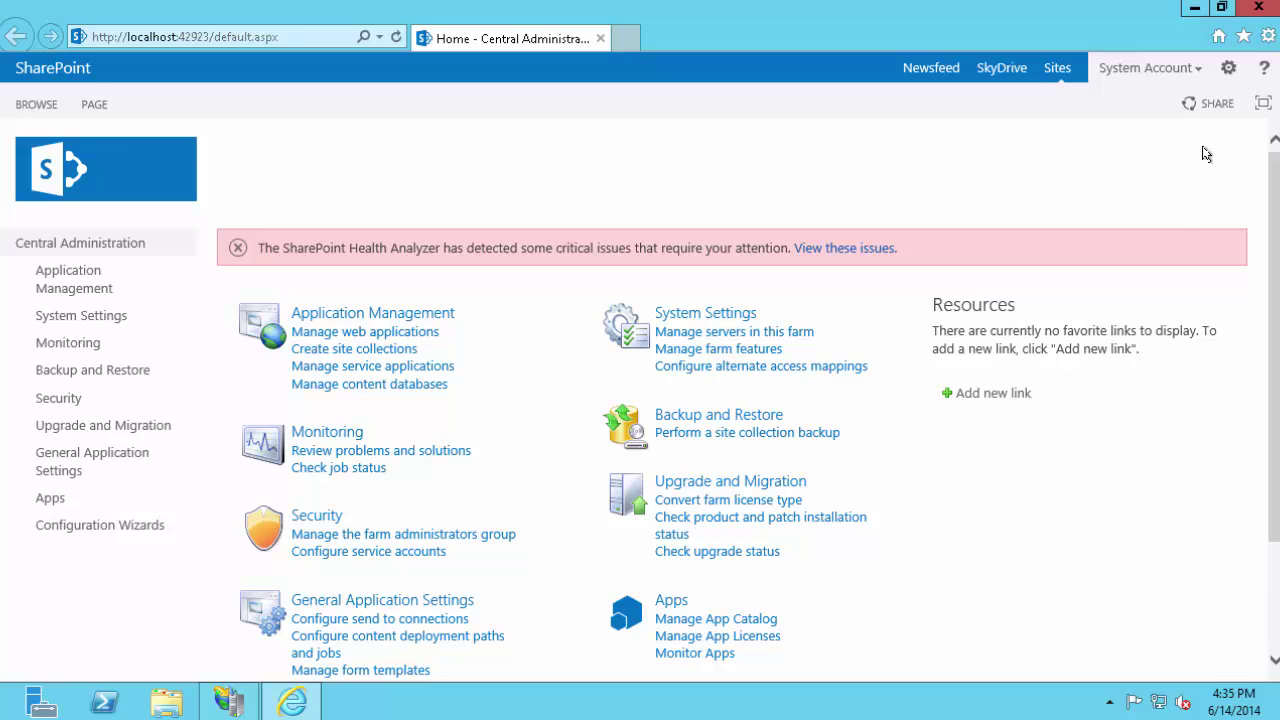
pyautogui.click(1244, 12)
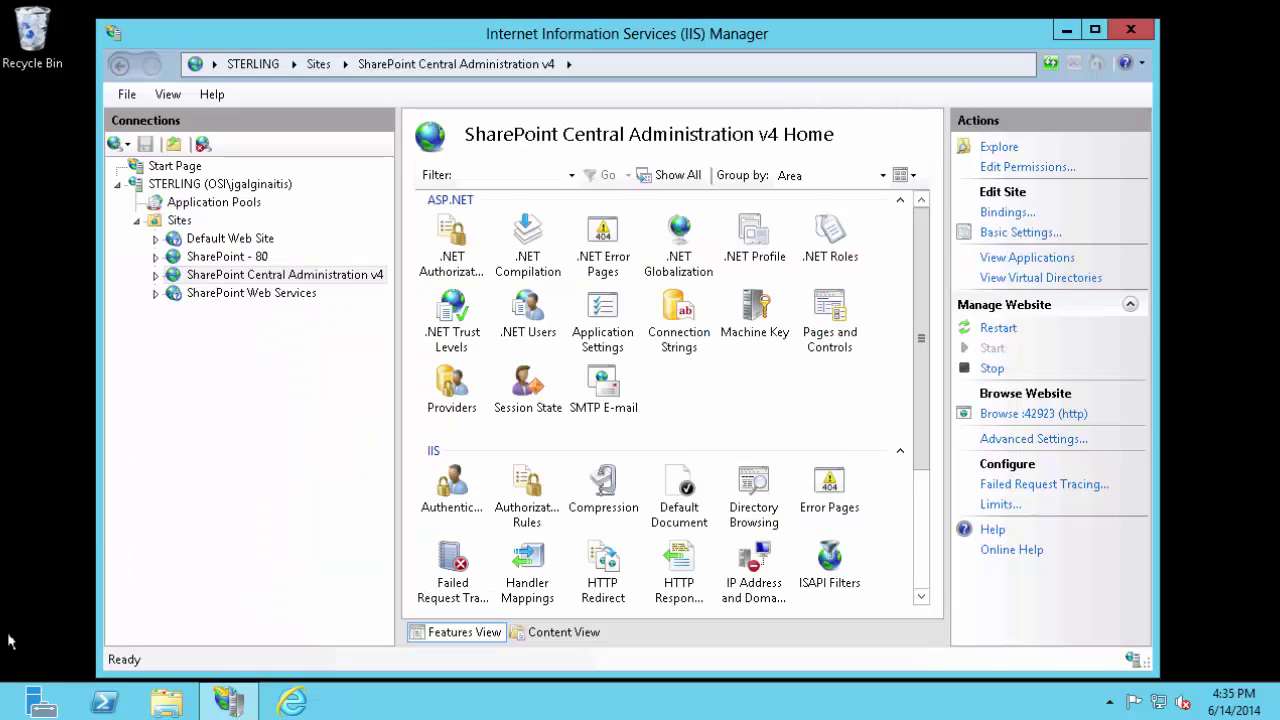
# Launch SharePoint 2013 Central Administration from the Start screen as administrator
pyautogui.click(5, 715)
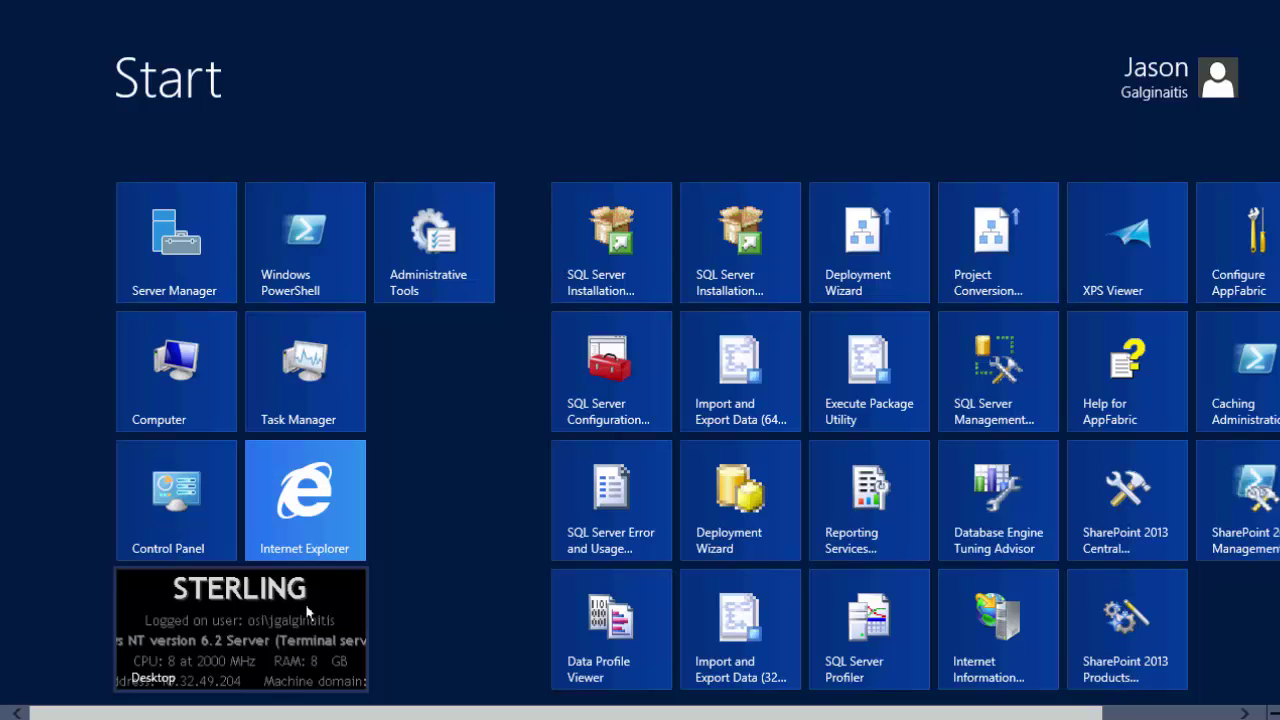
pyautogui.rightClick(1106, 524)
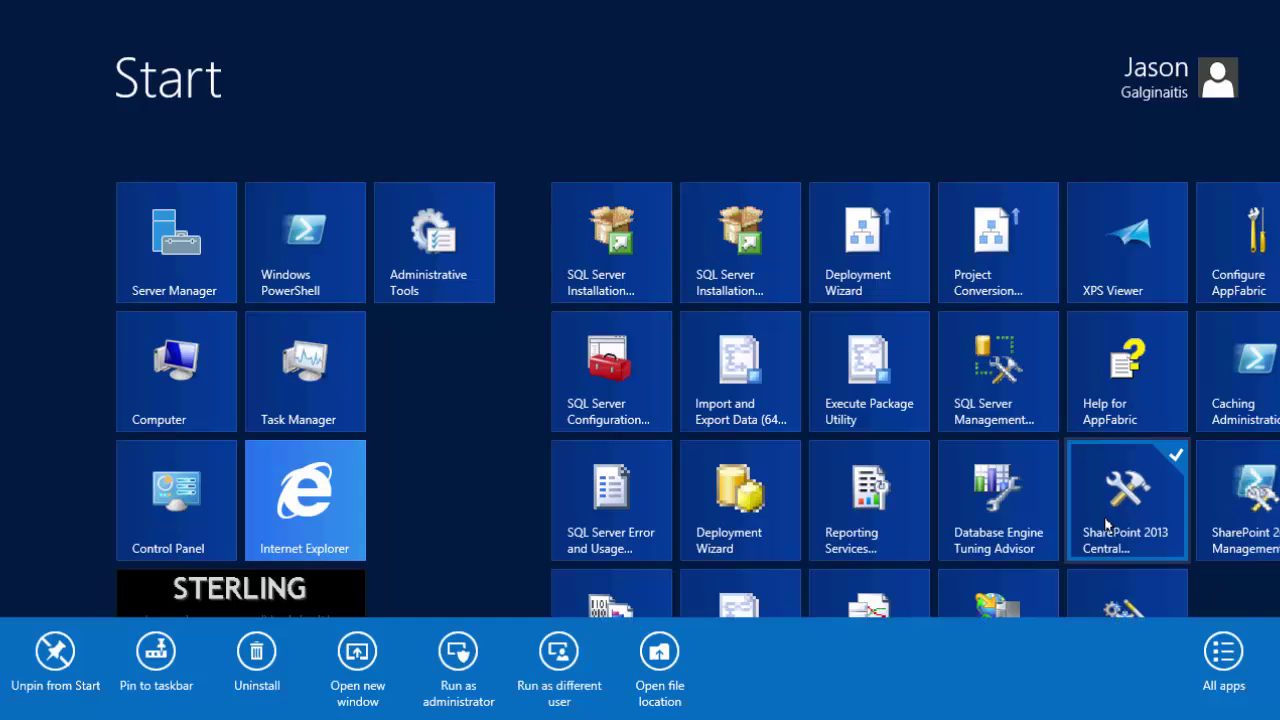
pyautogui.click(441, 665)
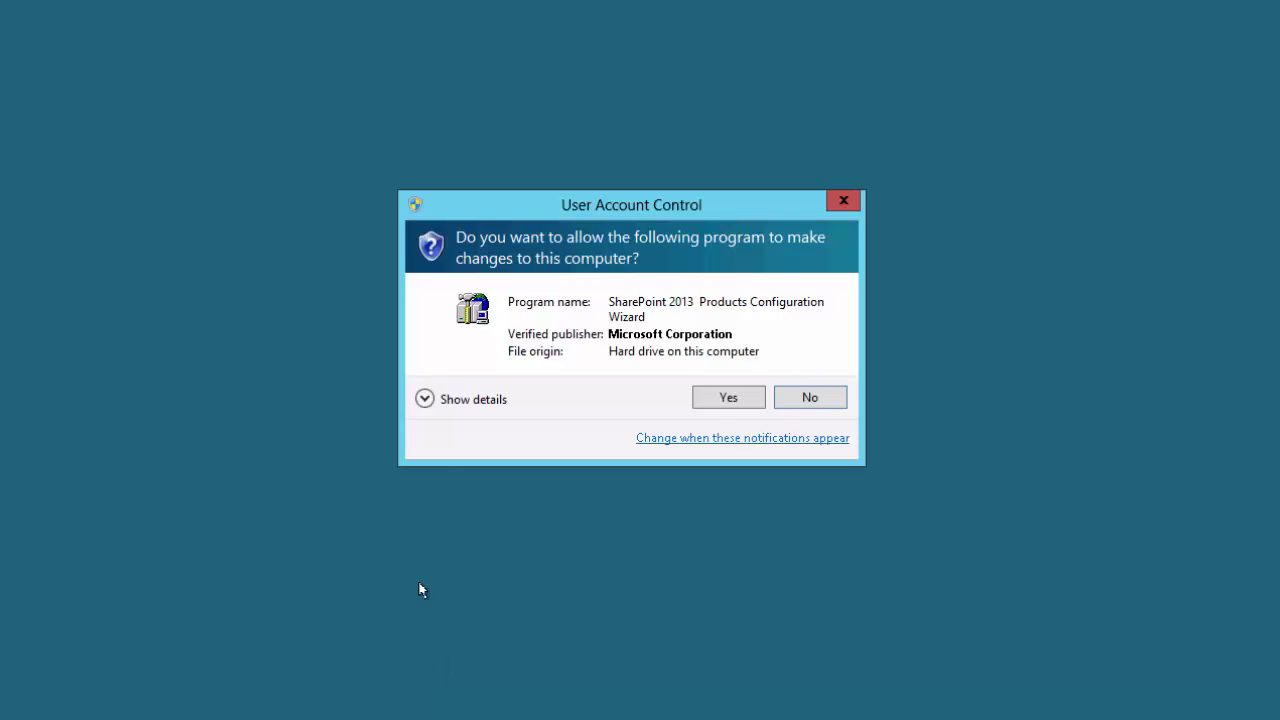
pyautogui.click(740, 405)
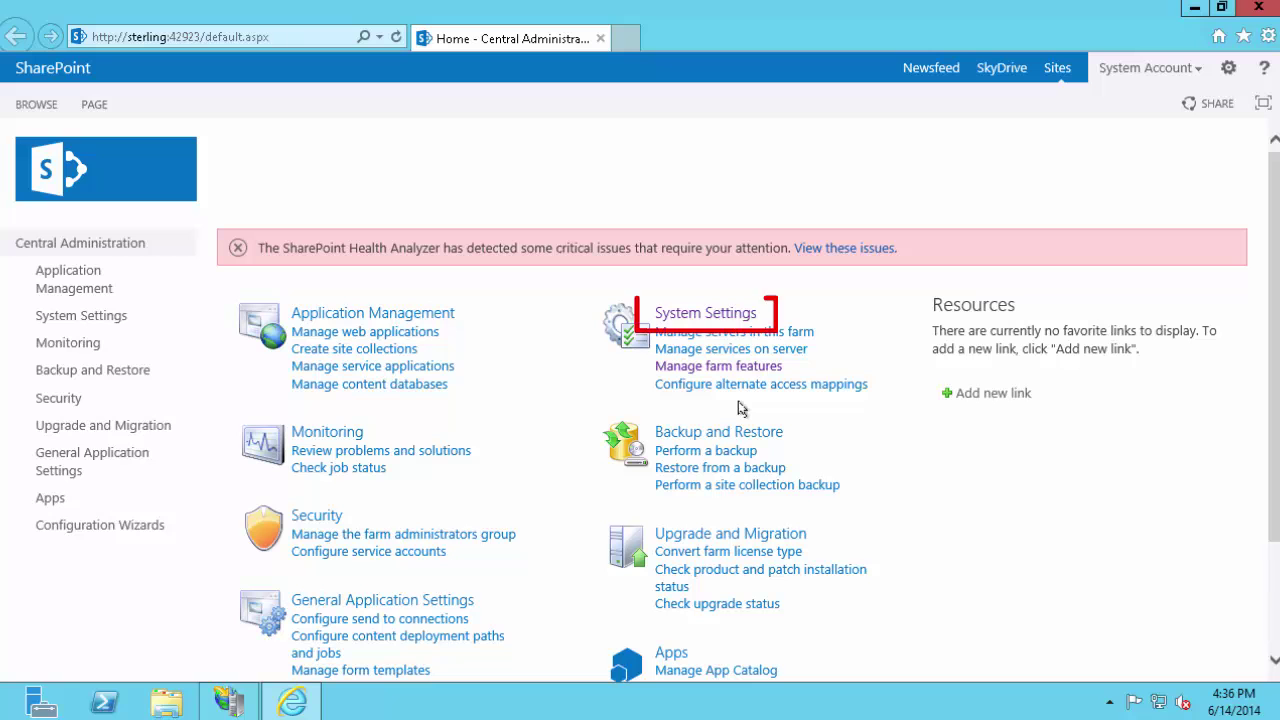
# Go to System Settings > Manage farm solutions and open pi webparts_2013.wsp
pyautogui.click(727, 314)
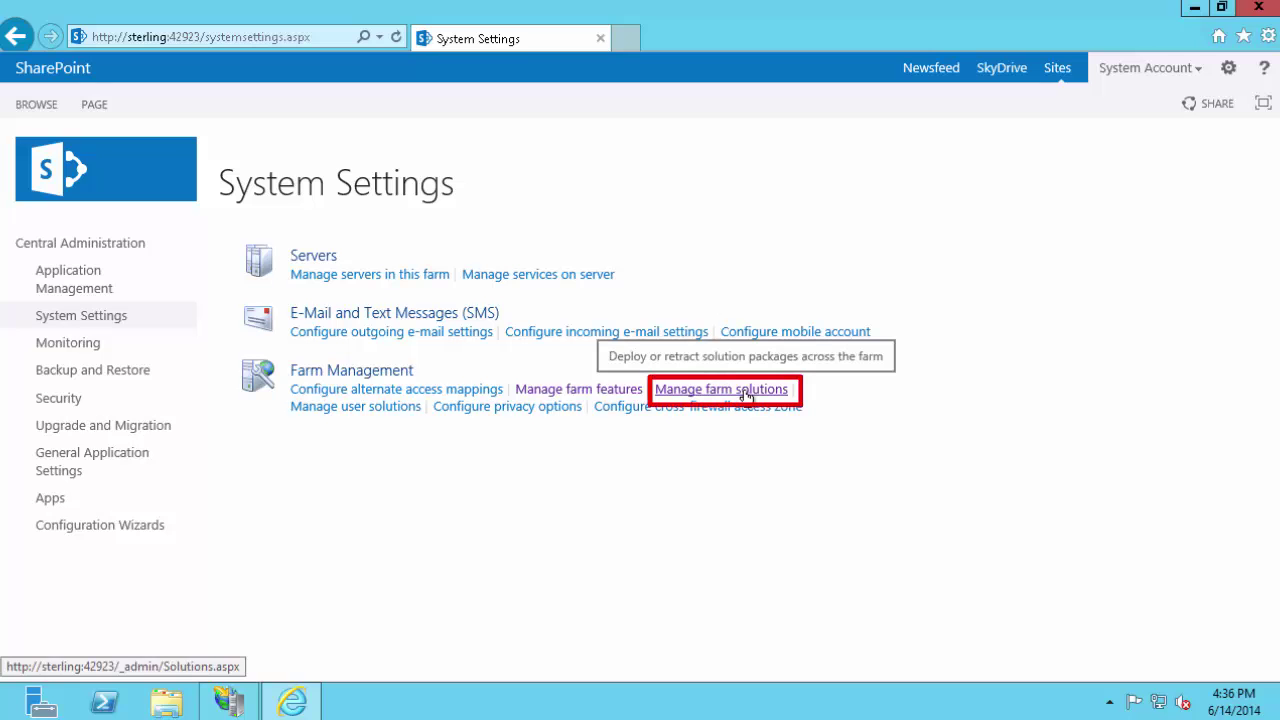
pyautogui.click(746, 393)
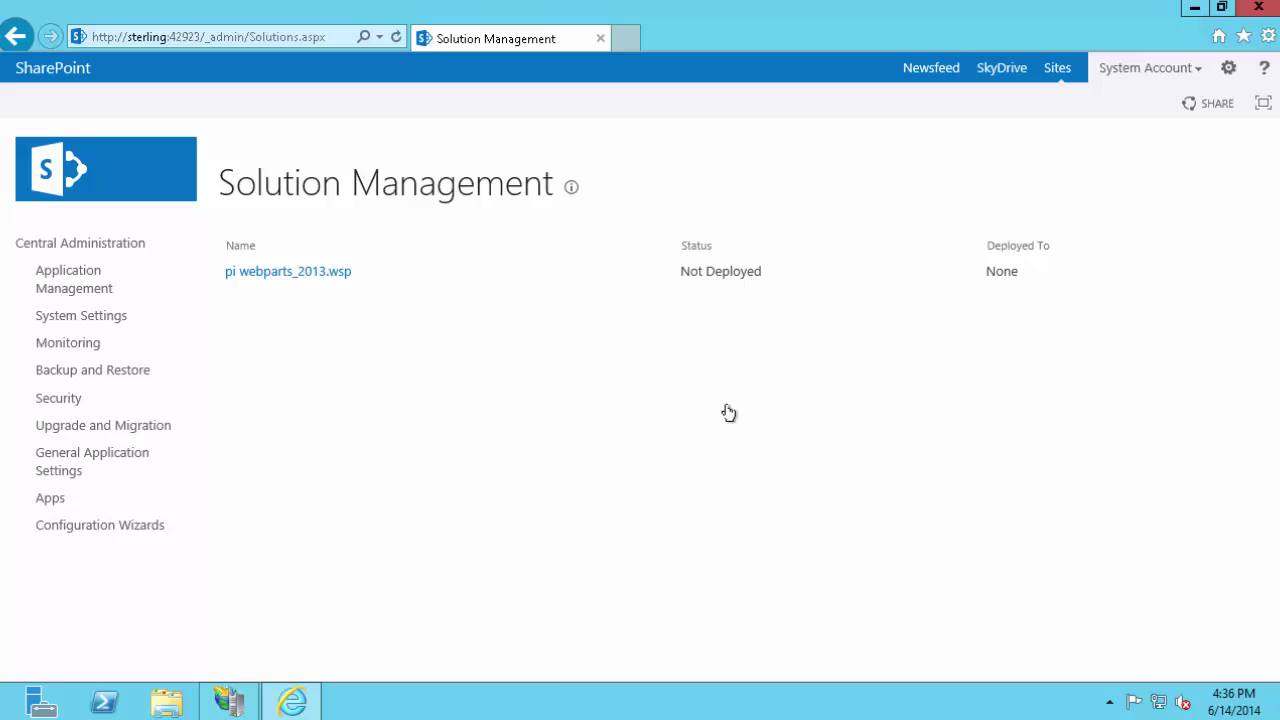
pyautogui.click(327, 276)
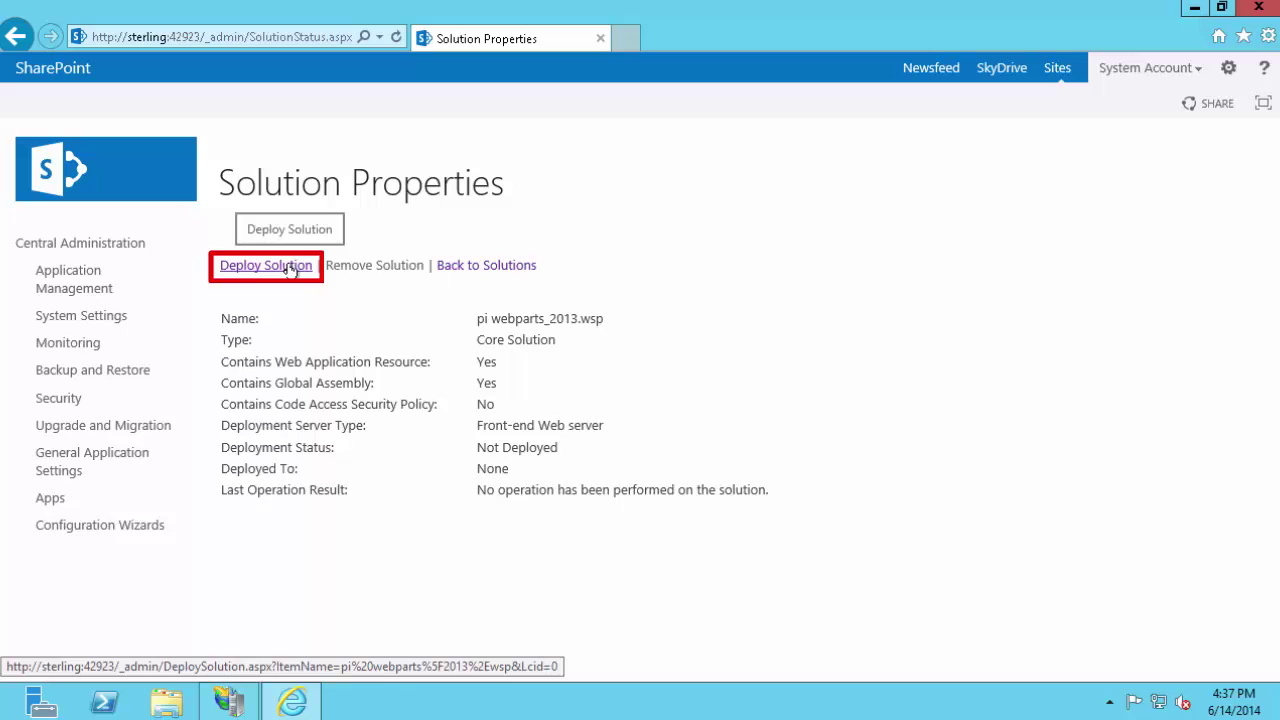
pyautogui.click(291, 267)
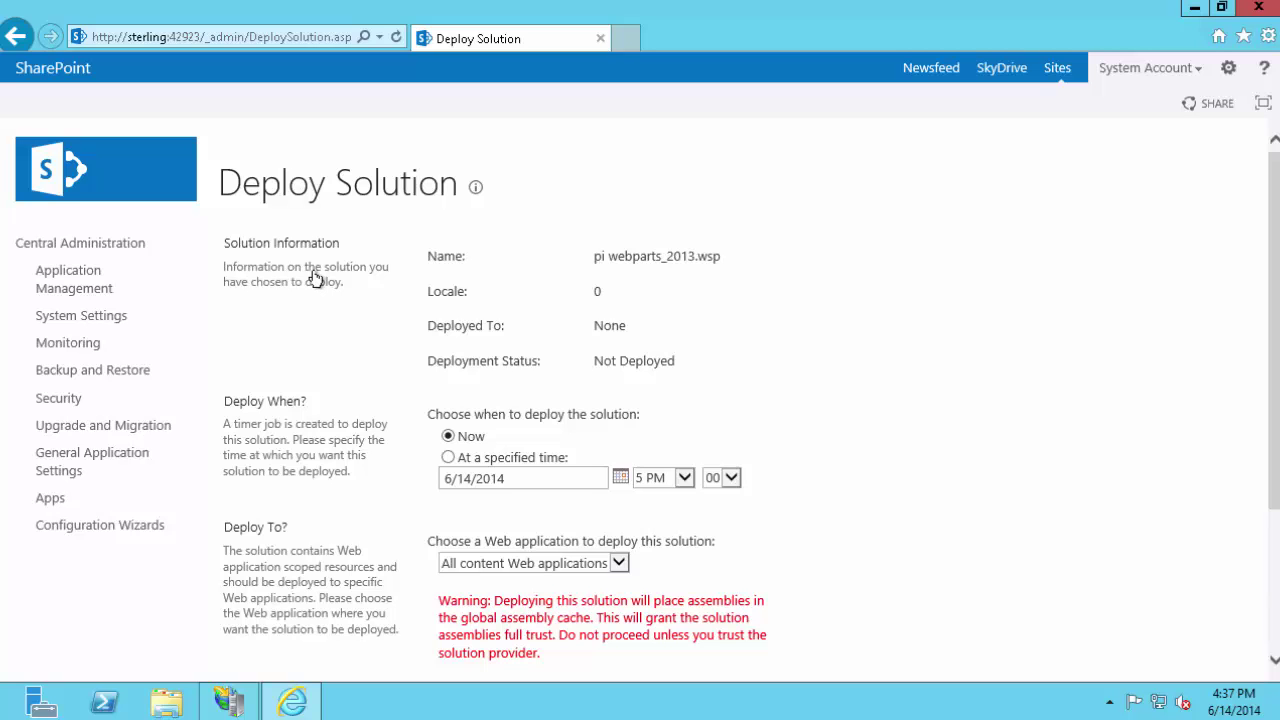
pyautogui.scroll(-3, 619, 485)
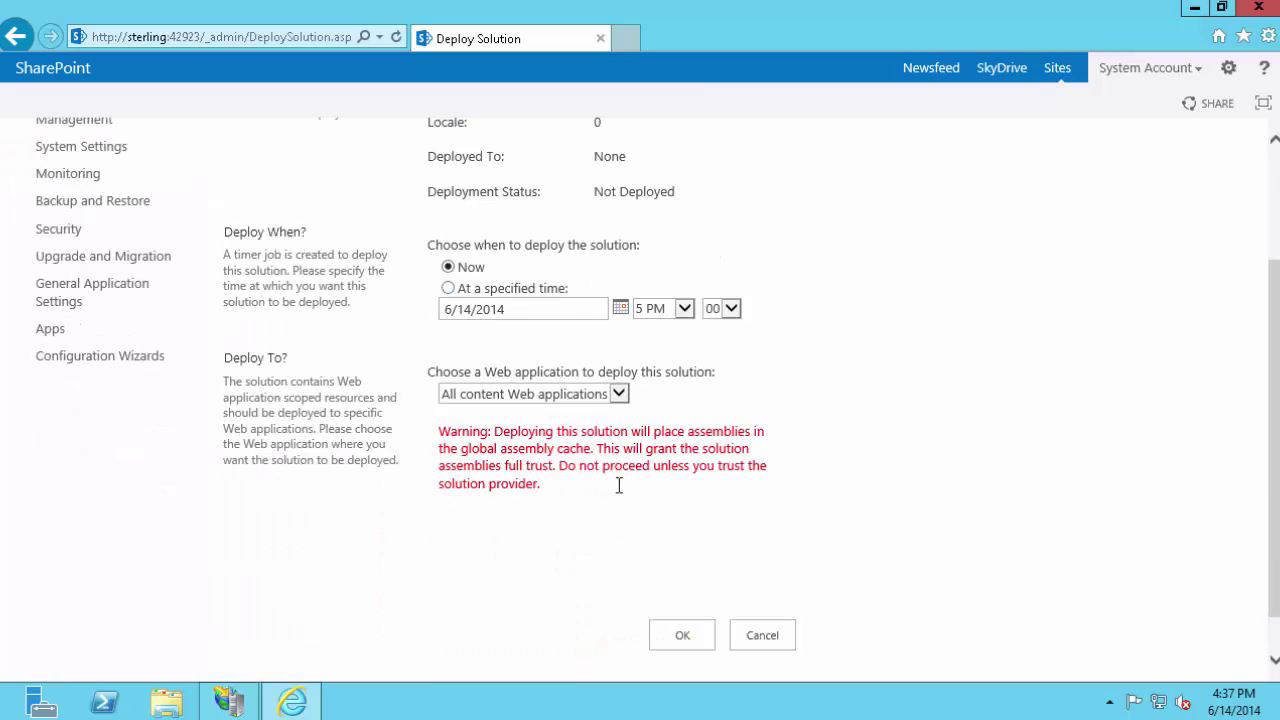
pyautogui.click(619, 393)
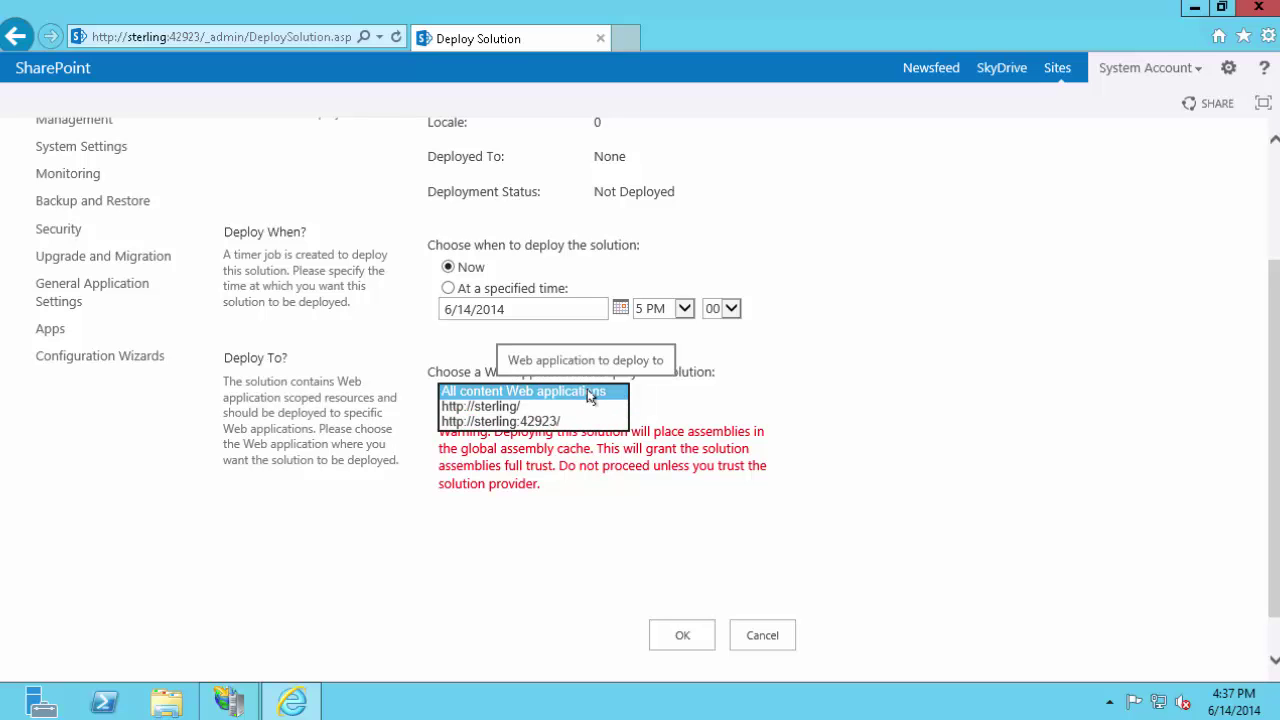
pyautogui.click(510, 407)
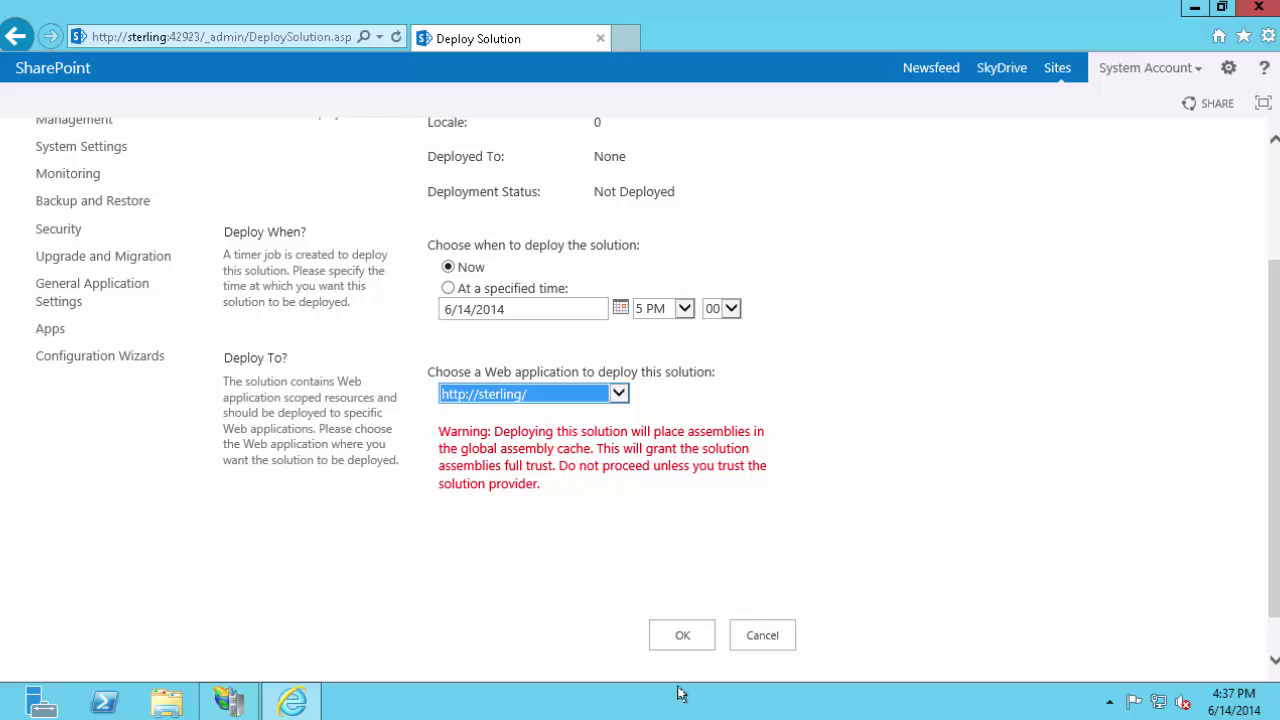
pyautogui.click(688, 628)
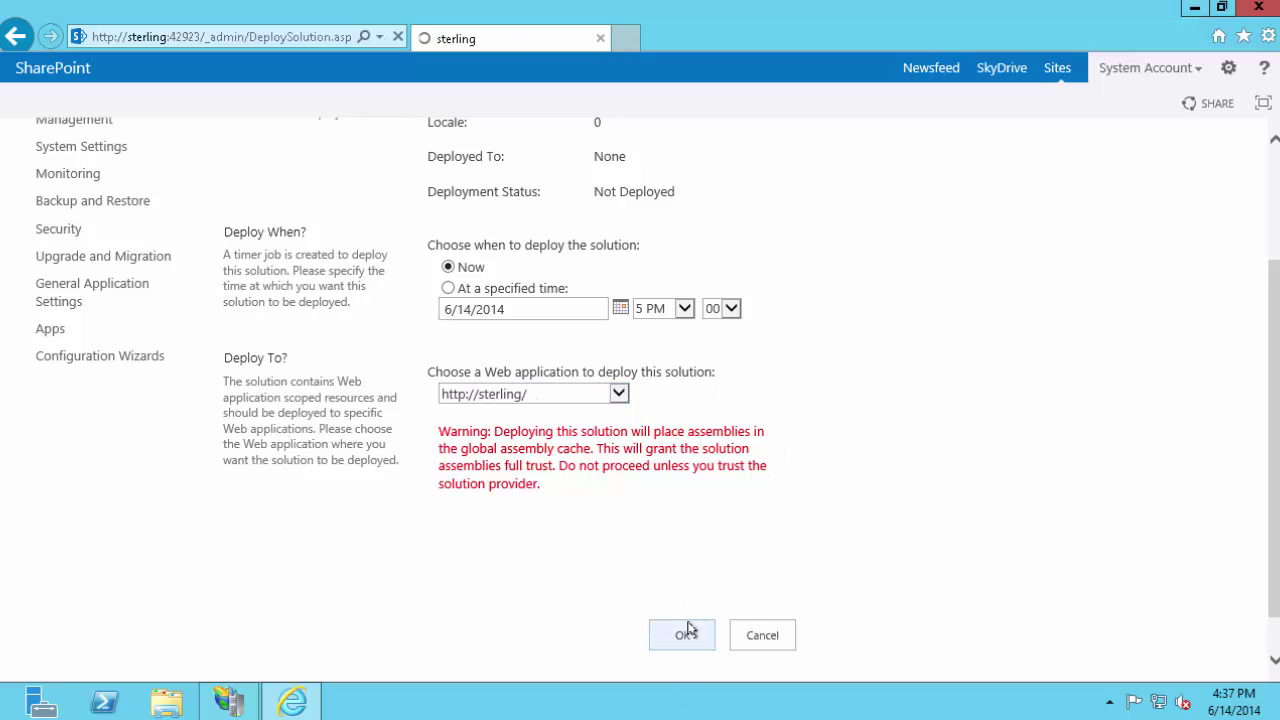